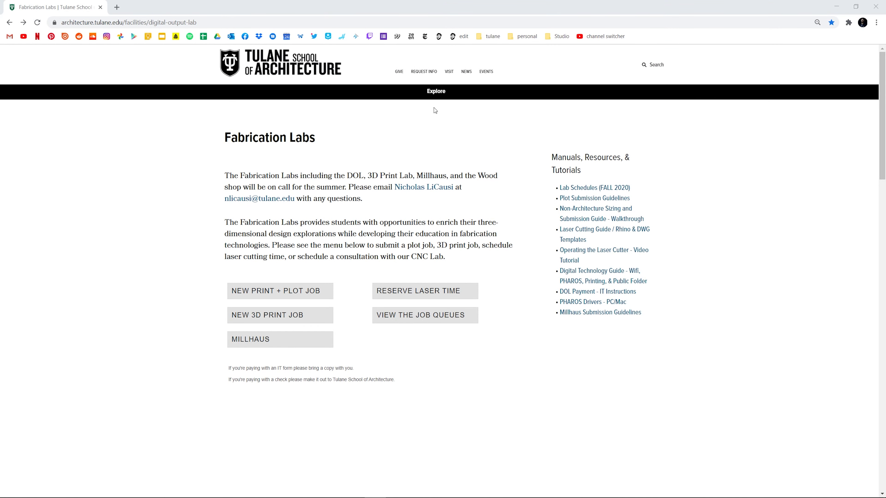
# - From the school's Fabrication Labs page, open the Laser Cutting Guide / Rhino & DWG Templates Box folder
pyautogui.click(436, 91)
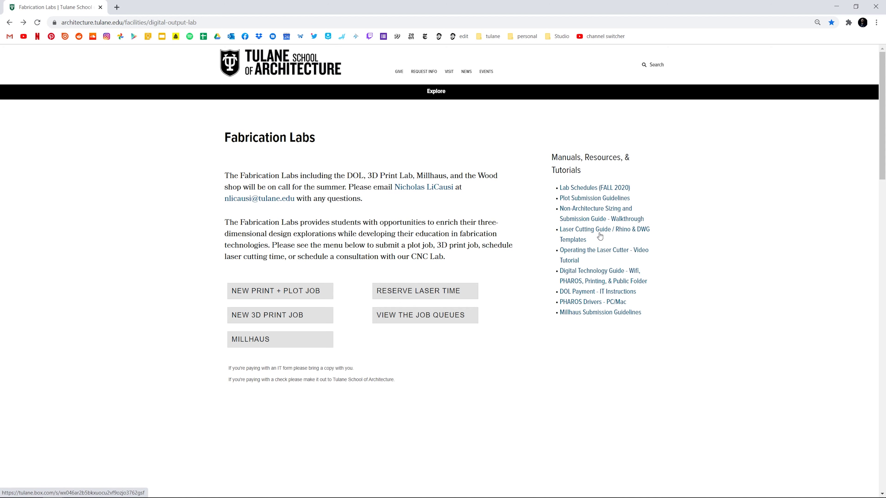
pyautogui.click(599, 233)
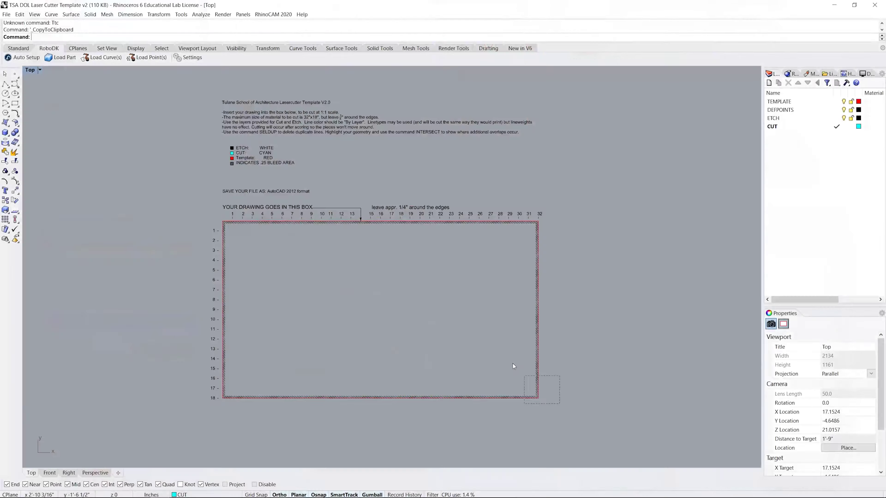
# - Select every template object and zoom the Top viewport to fit them
pyautogui.hotkey('ctrl', 'a')
pyautogui.hotkey('ctrl', 'alt', 'e')
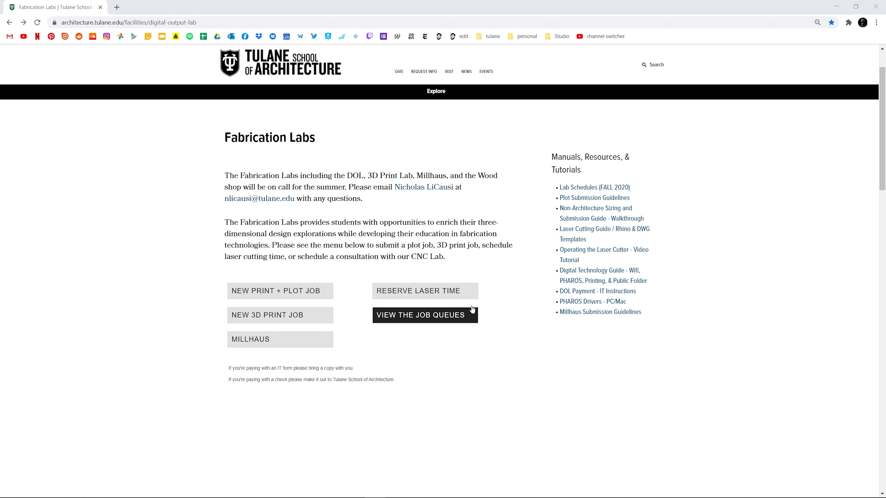
# - Choose a 30-minute laser cutter slot starting at 12:00 PM on Fri, Sep 25, 2020
pyautogui.click(457, 295)
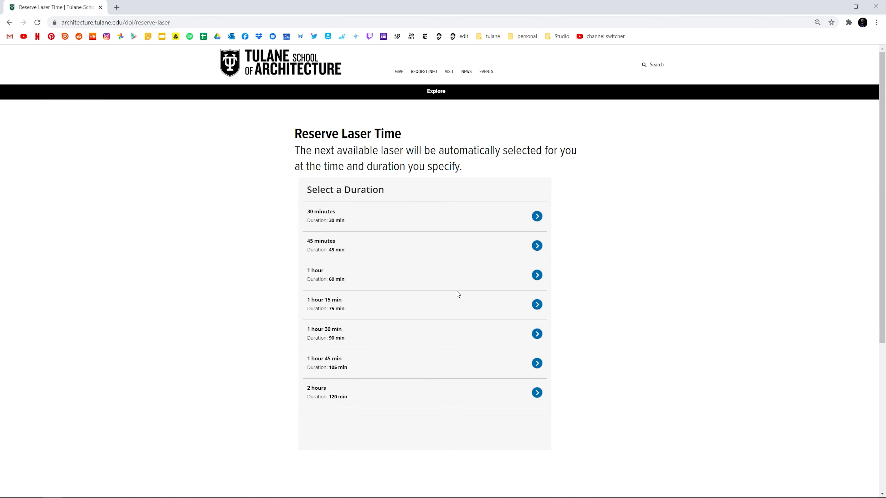
pyautogui.click(512, 218)
pyautogui.click(490, 330)
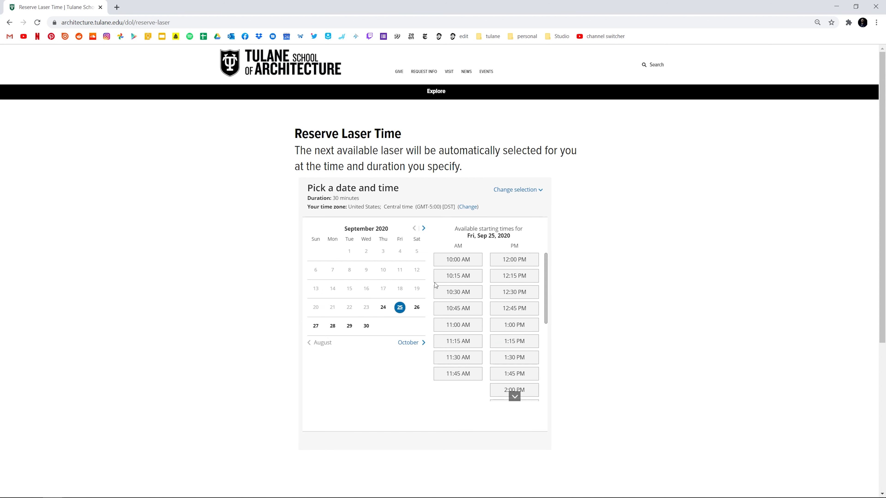
pyautogui.click(520, 262)
pyautogui.click(464, 279)
# - Fill in the booker's name, e-mail and note, and submit the reservation
pyautogui.click(460, 283)
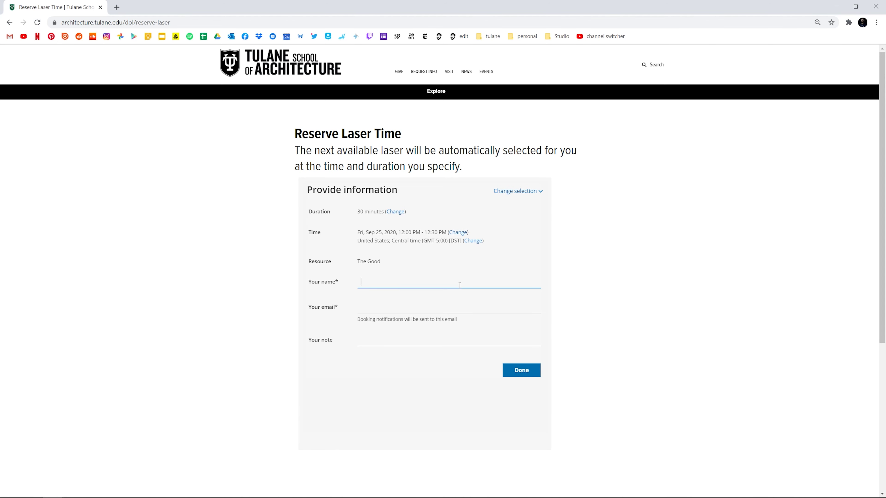
pyautogui.press('Tab')
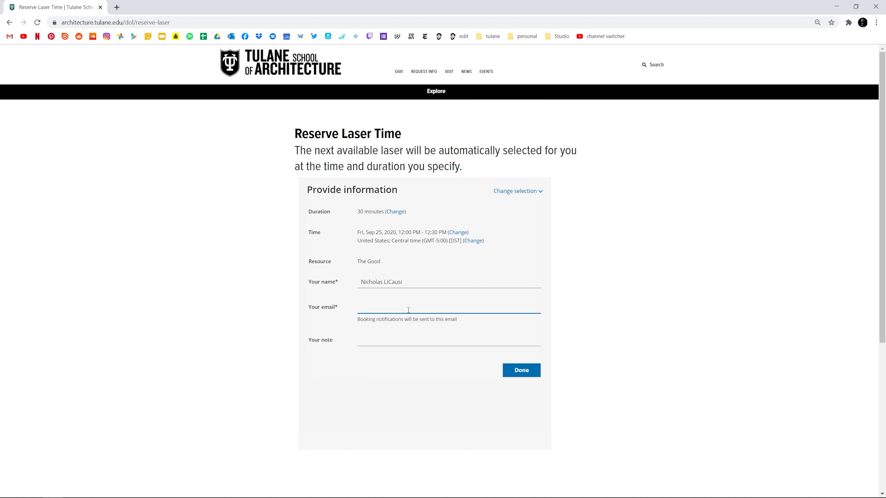
pyautogui.click(422, 328)
pyautogui.click(422, 338)
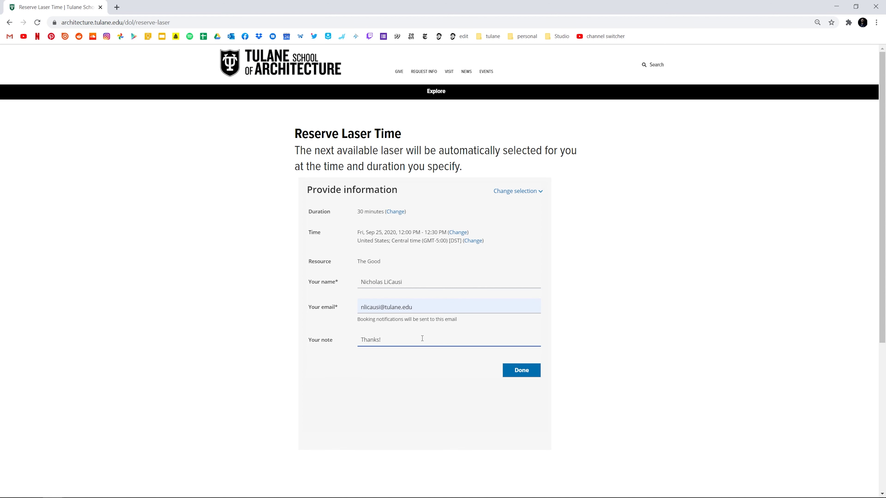
pyautogui.click(517, 372)
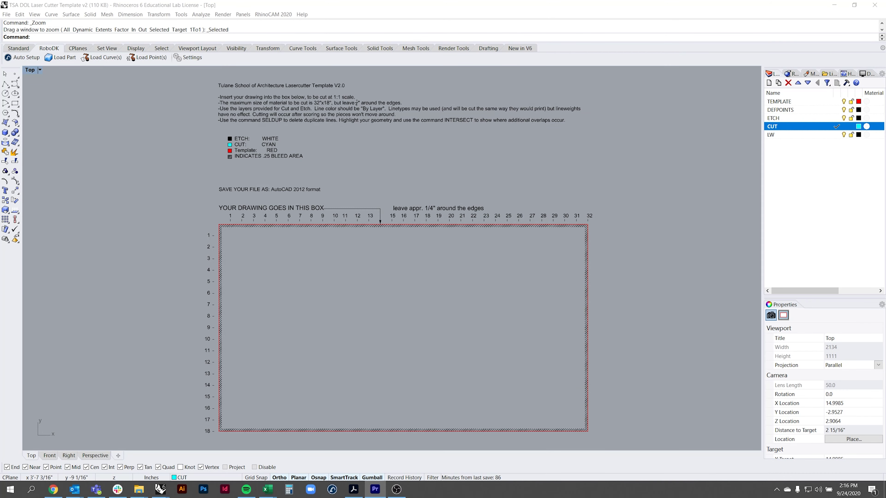
pyautogui.click(793, 215)
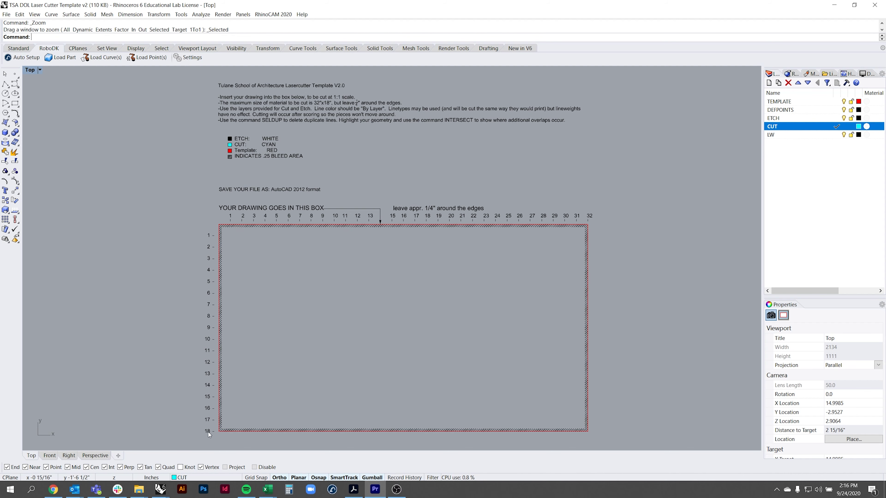
pyautogui.scroll(5, 216, 224)
pyautogui.scroll(5, 216, 233)
pyautogui.click(269, 214)
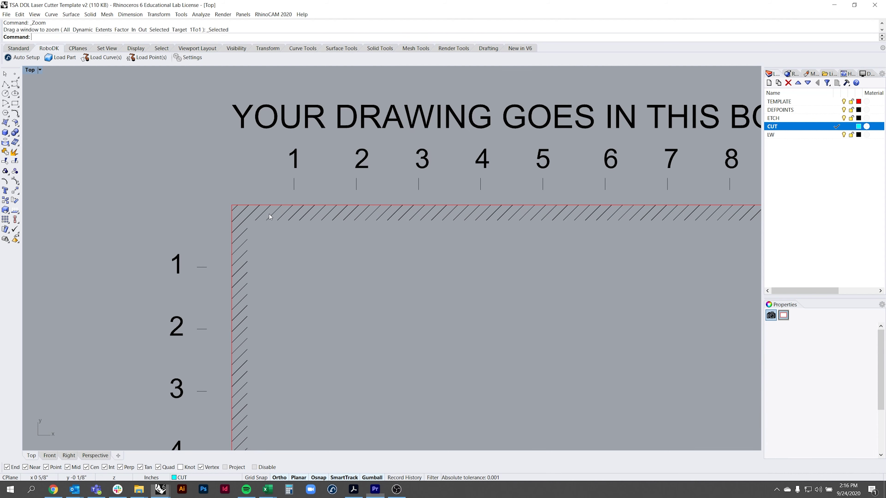
pyautogui.moveTo(299, 237)
pyautogui.mouseDown(button='right')
pyautogui.moveTo(327, 233)
pyautogui.moveTo(296, 234)
pyautogui.mouseUp(button='right')
pyautogui.scroll(-10, 296, 235)
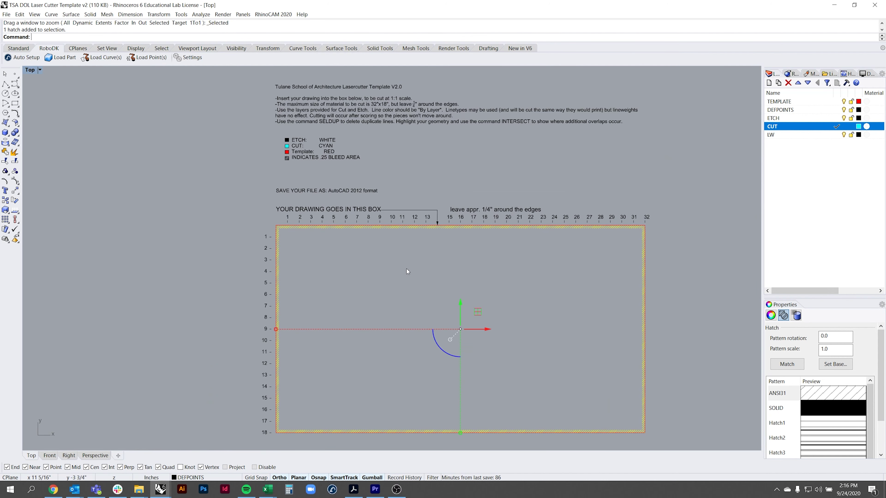
pyautogui.press('Escape')
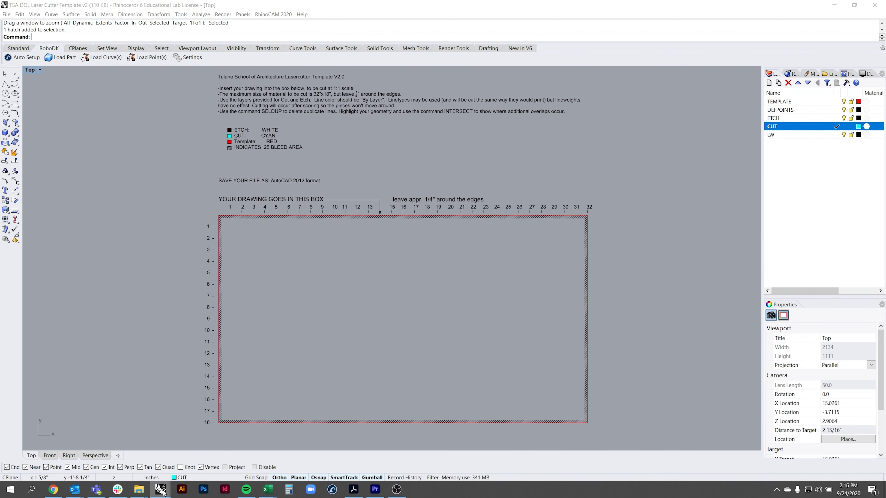
# - Copy the 86 curves from the Bandit Signage drawing and paste them into the laser cutter template
pyautogui.moveTo(161, 489)
pyautogui.click(214, 460)
pyautogui.moveTo(416, 341); pyautogui.dragTo(407, 349, button='right')
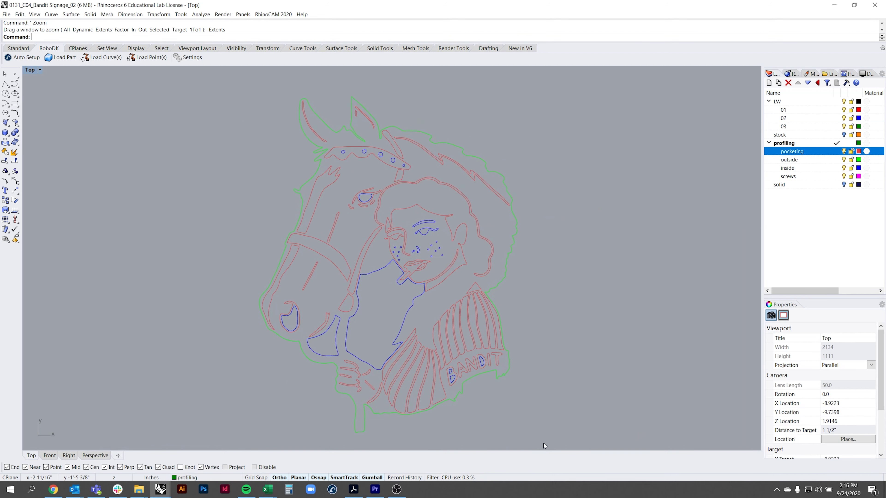
pyautogui.moveTo(363, 227); pyautogui.dragTo(230, 101)
pyautogui.hotkey('ctrl', 'c')
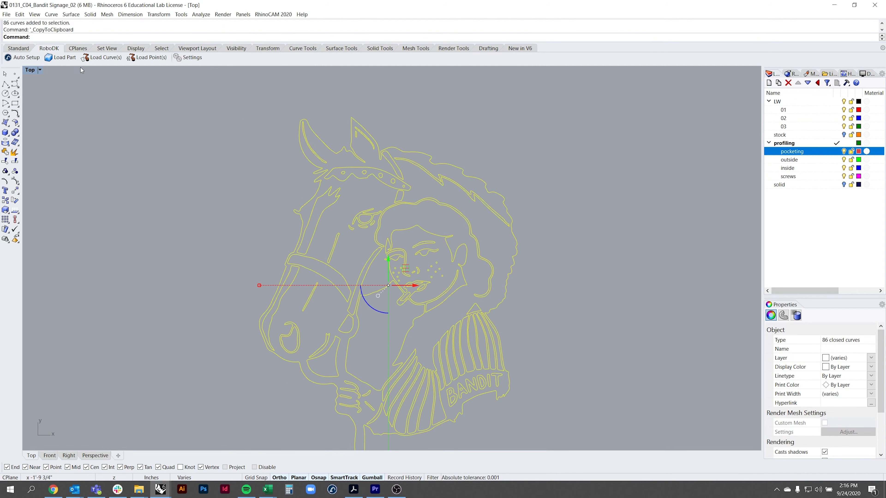
pyautogui.moveTo(160, 489)
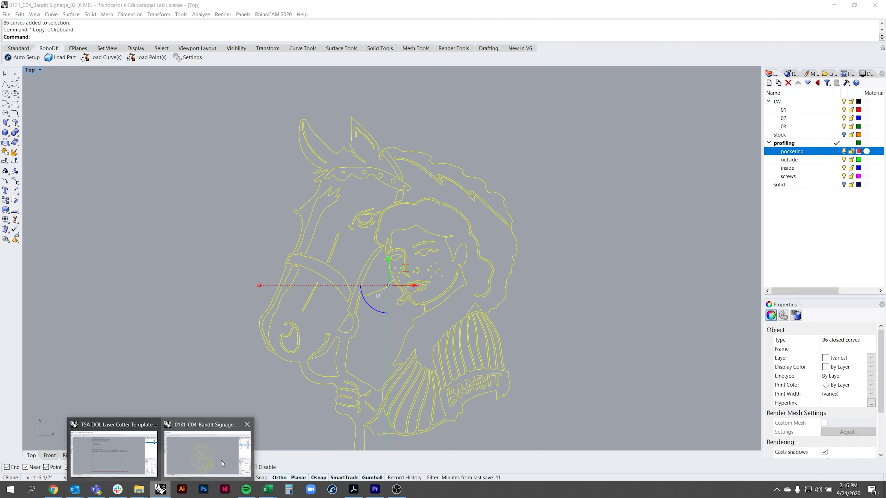
pyautogui.click(115, 454)
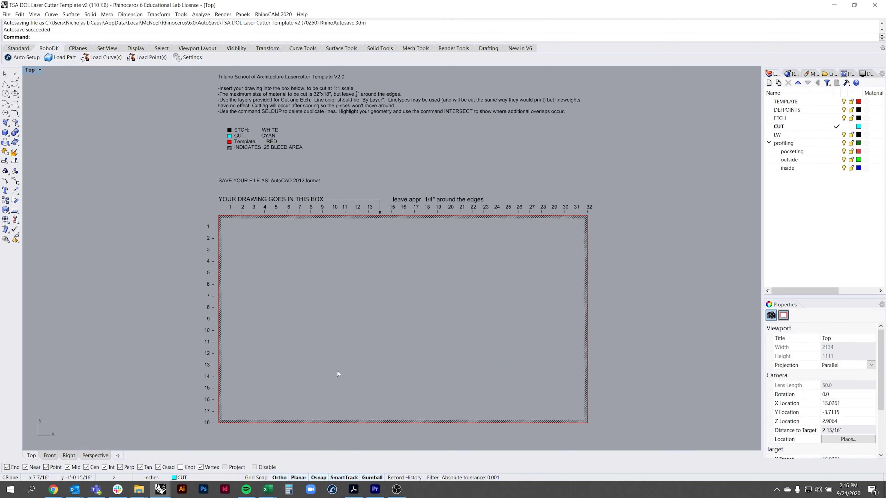
pyautogui.hotkey('ctrl', 'v')
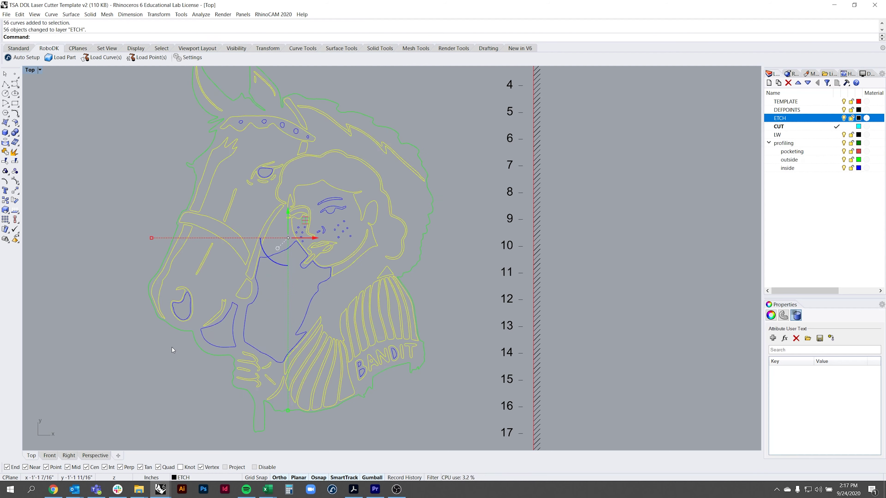
# - Move the outer outline and the 29 outline curves to the CUT layer, with ETCH current
pyautogui.click(431, 195)
pyautogui.rightClick(779, 126)
pyautogui.click(820, 253)
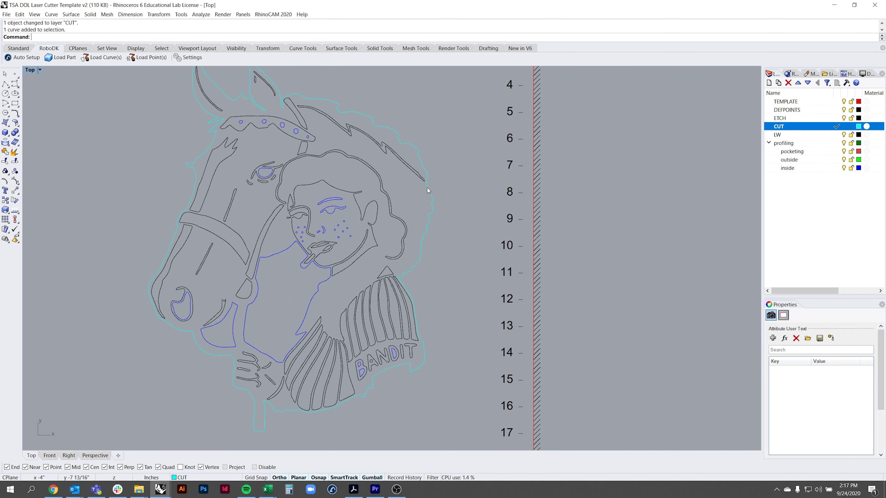
pyautogui.click(836, 118)
pyautogui.rightClick(787, 168)
pyautogui.click(809, 283)
pyautogui.rightClick(779, 126)
pyautogui.click(820, 253)
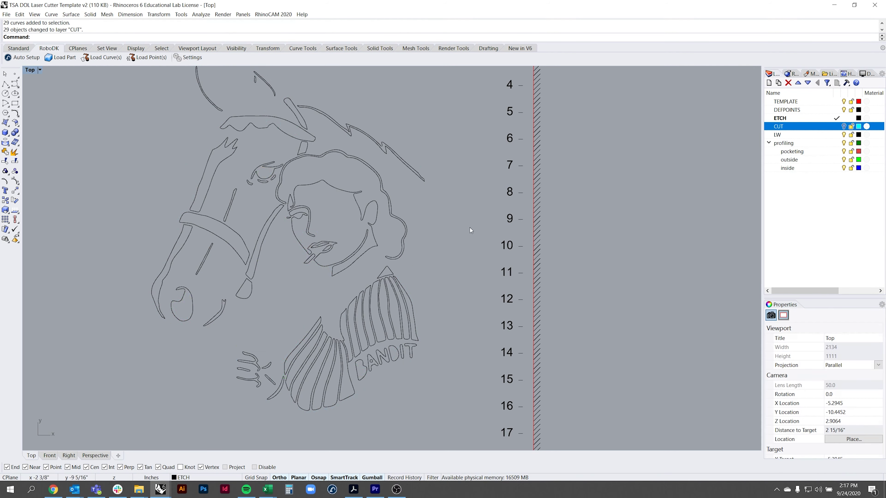
# - Paste another copy of the drawing inside the template frame and delete the leftover copy
pyautogui.hotkey('ctrl', 'v')
pyautogui.scroll(-3, 471, 230)
pyautogui.moveTo(376, 266); pyautogui.dragTo(433, 266)
pyautogui.scroll(3, 469, 247)
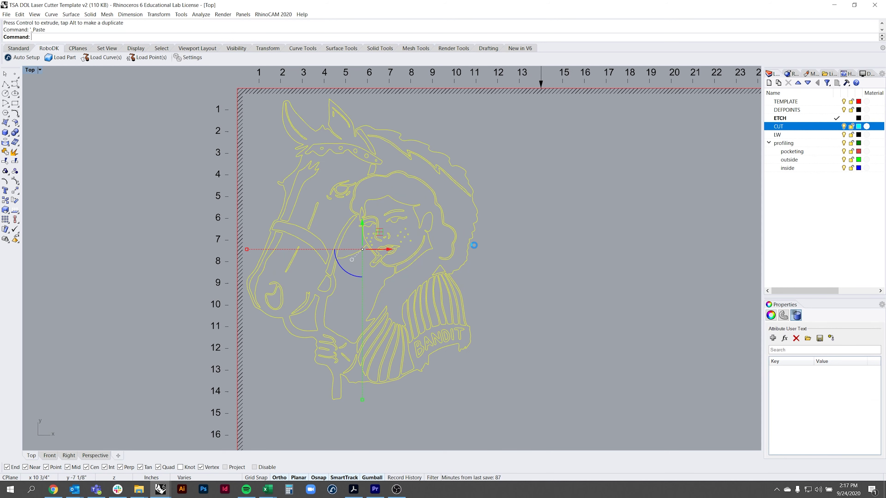
pyautogui.press('Delete')
# - Set the 86 curves' Display Color and Print Width to By Layer
pyautogui.click(771, 314)
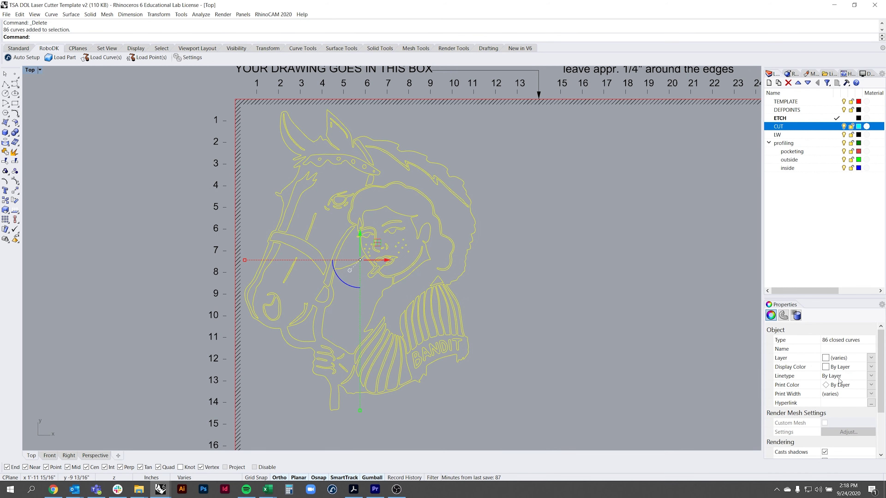
pyautogui.click(871, 367)
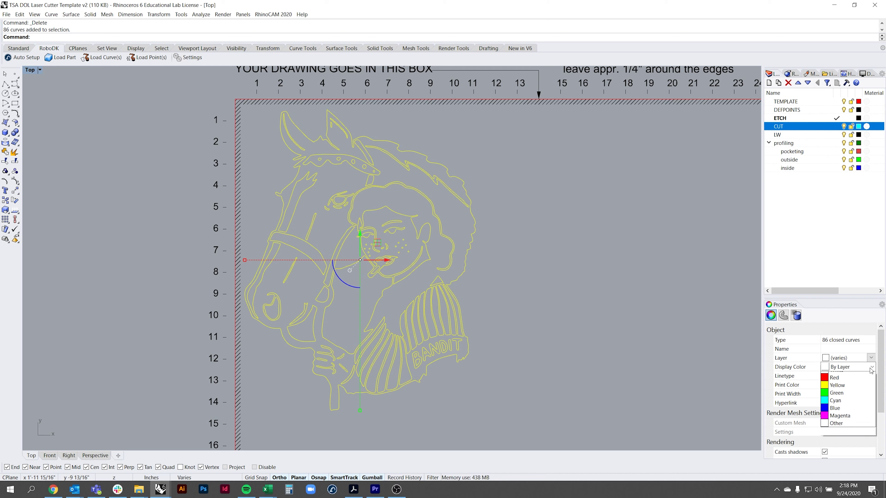
pyautogui.click(872, 367)
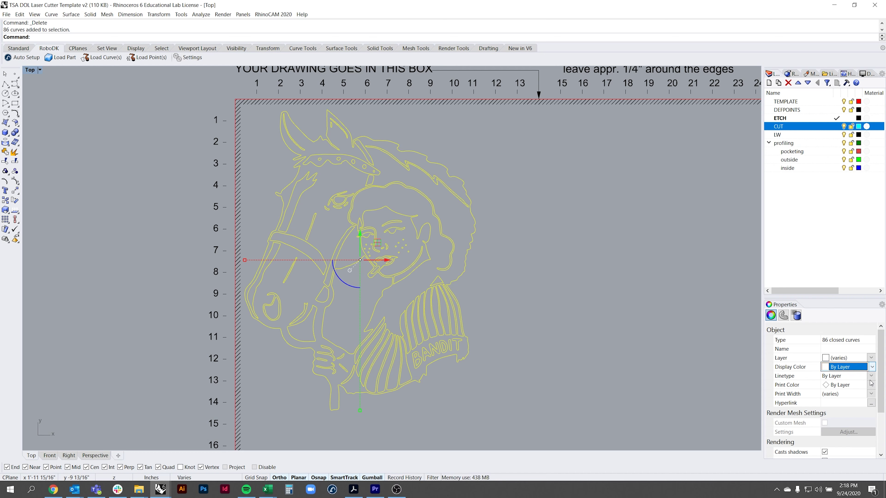
pyautogui.click(869, 395)
pyautogui.click(871, 394)
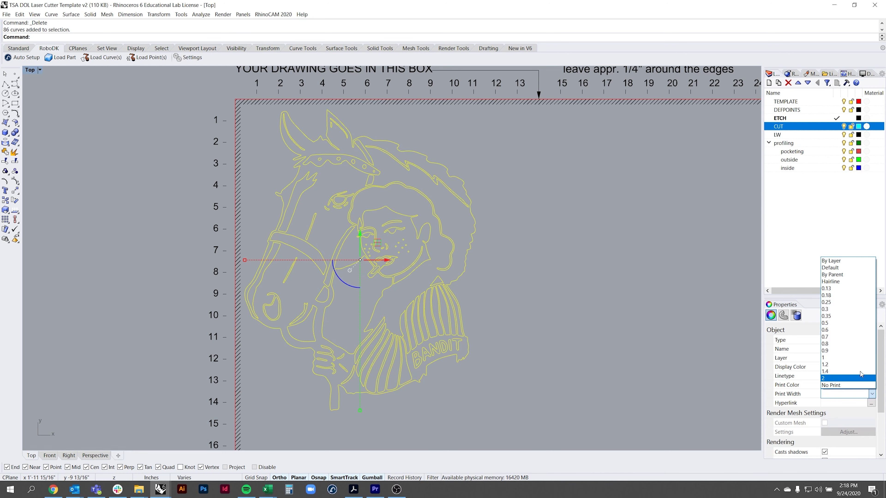
pyautogui.click(834, 262)
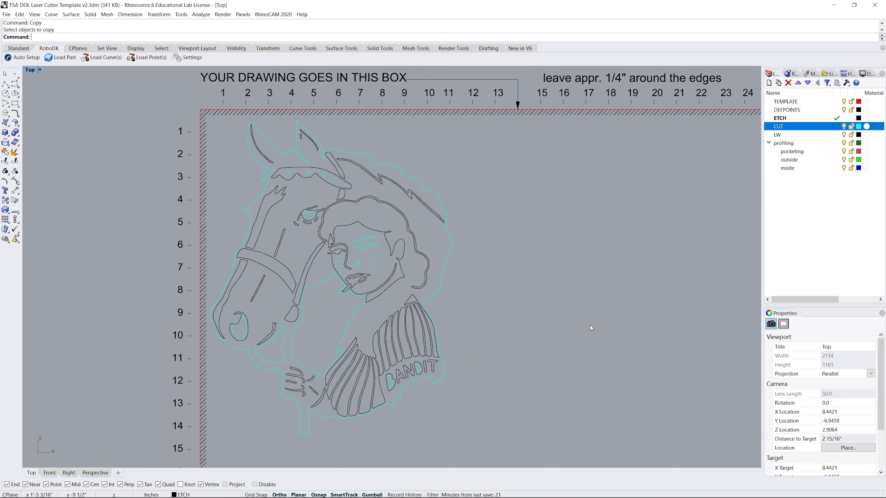
# - Select the single duplicate outline curve with SelDup and delete it
pyautogui.press('Return')
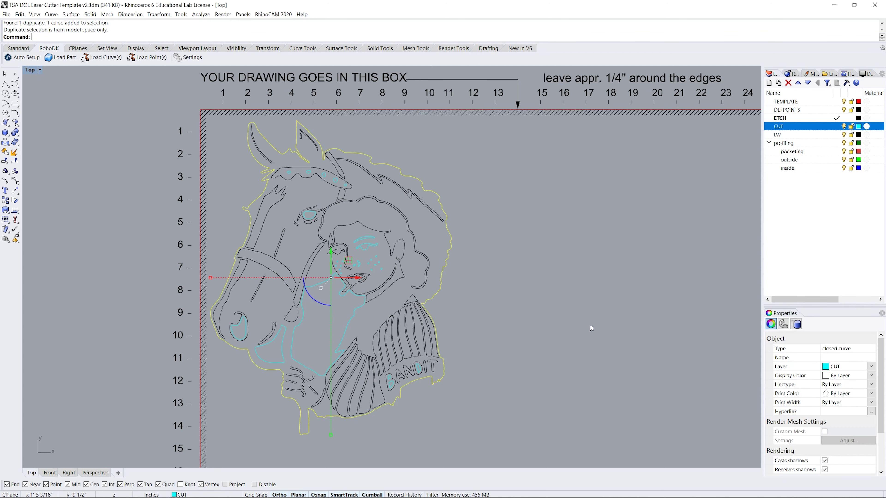
pyautogui.press('Delete')
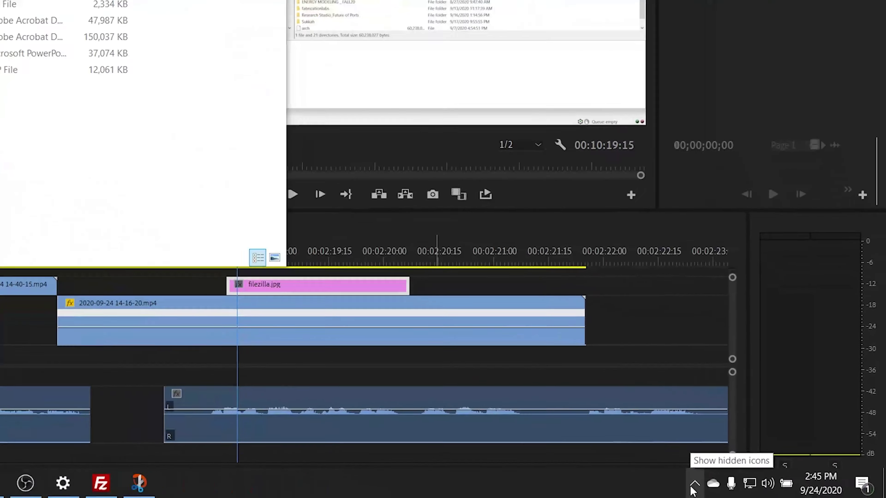
# - Safely eject the USB flash drive from the Windows system tray
pyautogui.click(668, 481)
pyautogui.click(667, 344)
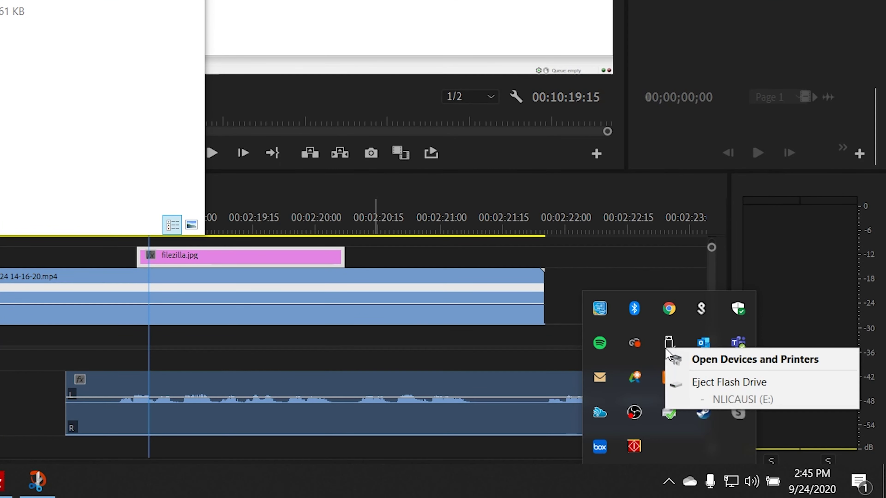
pyautogui.click(706, 383)
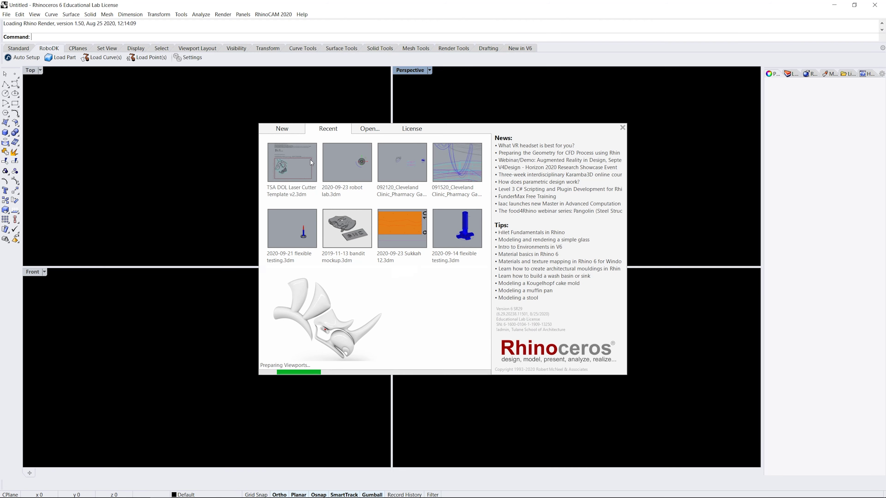
# - Open TSA DOL Laser Cutter Template v2.3dm from recent files and start File > Print
pyautogui.click(312, 162)
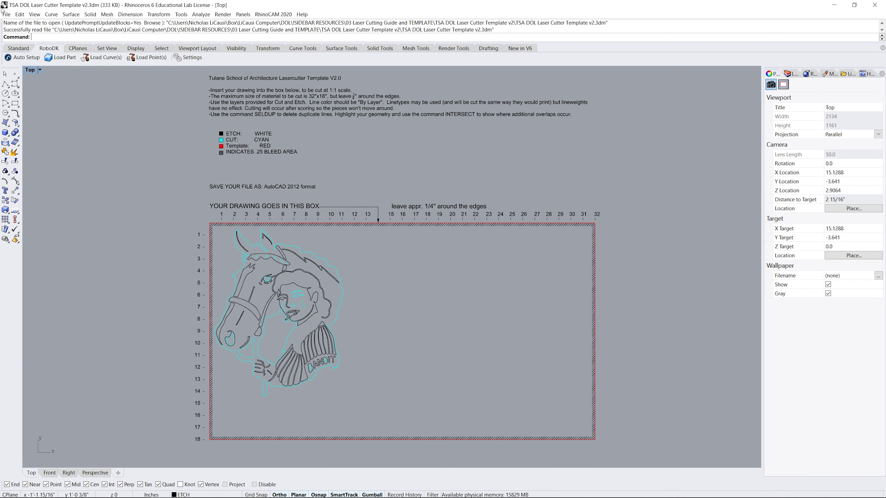
pyautogui.click(6, 15)
pyautogui.click(23, 169)
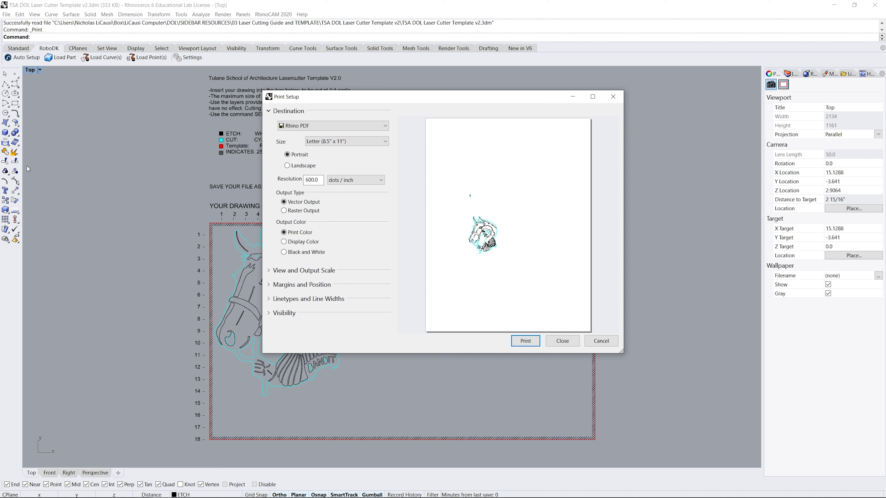
# - Set the printer to VLS6.60/75 and window the print area around the template's drawing box
pyautogui.click(327, 125)
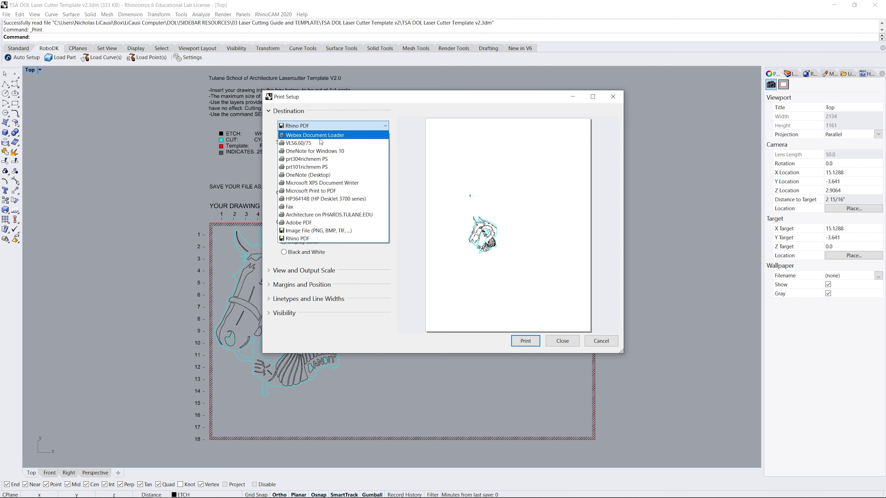
pyautogui.click(332, 137)
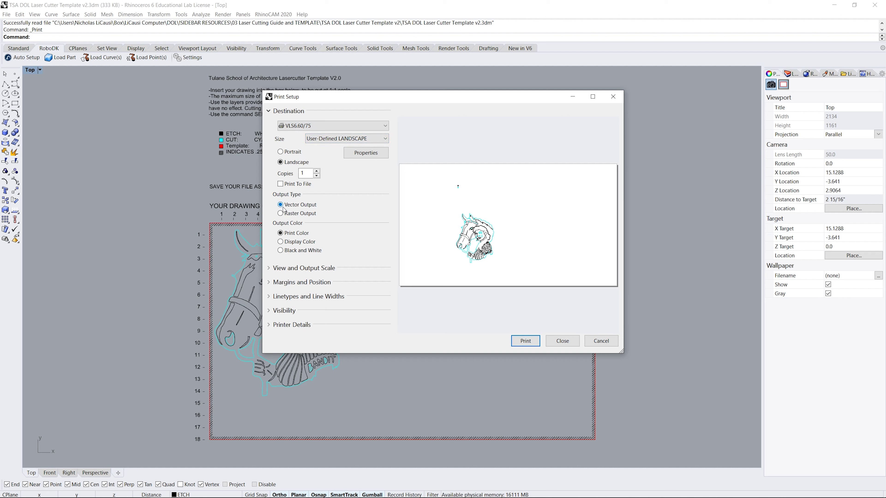
pyautogui.click(272, 268)
pyautogui.click(300, 317)
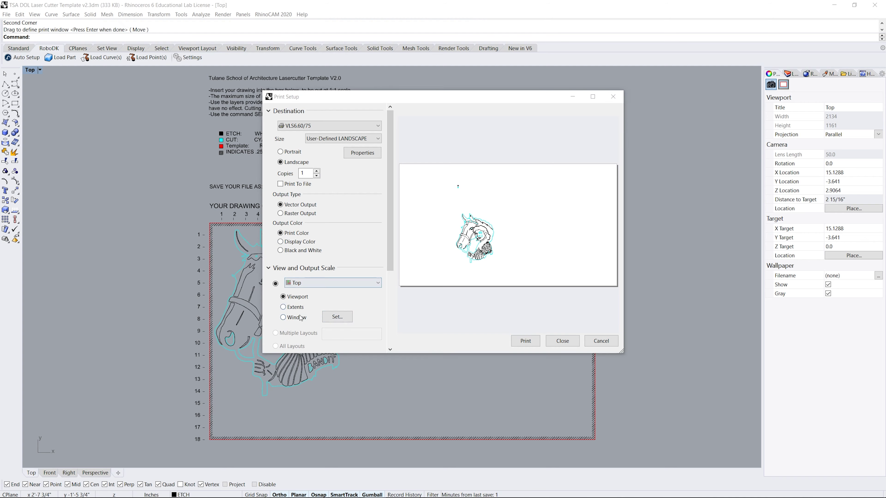
pyautogui.moveTo(210, 223)
pyautogui.mouseDown()
pyautogui.moveTo(696, 430)
pyautogui.moveTo(595, 440)
pyautogui.mouseUp()
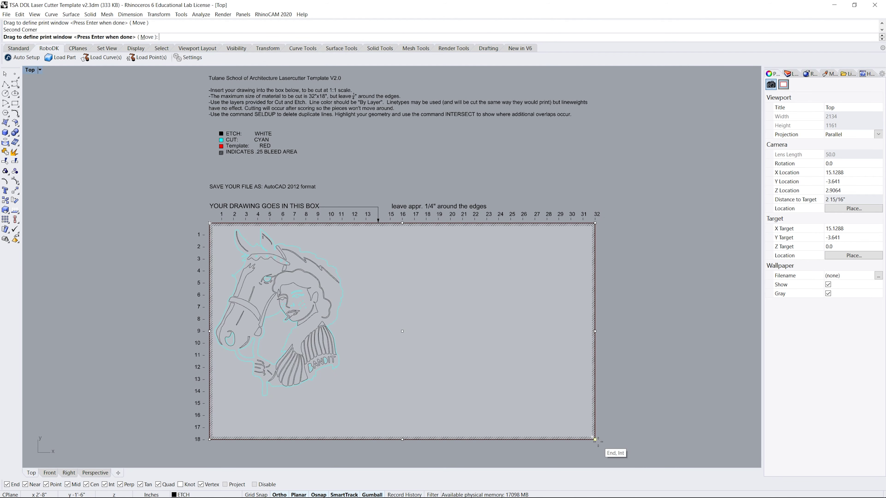
pyautogui.press('Return')
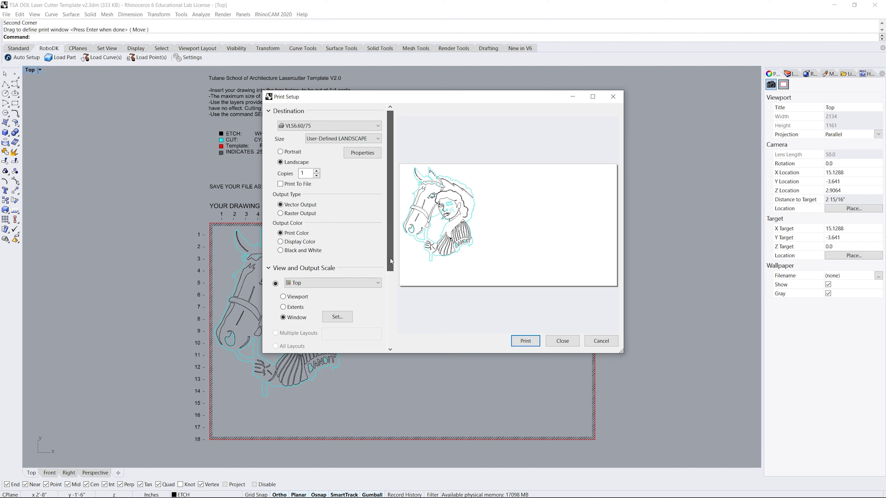
pyautogui.moveTo(389, 267); pyautogui.dragTo(394, 342)
# - Review the margin and linetype/line width settings, then print the job to the laser
pyautogui.click(296, 307)
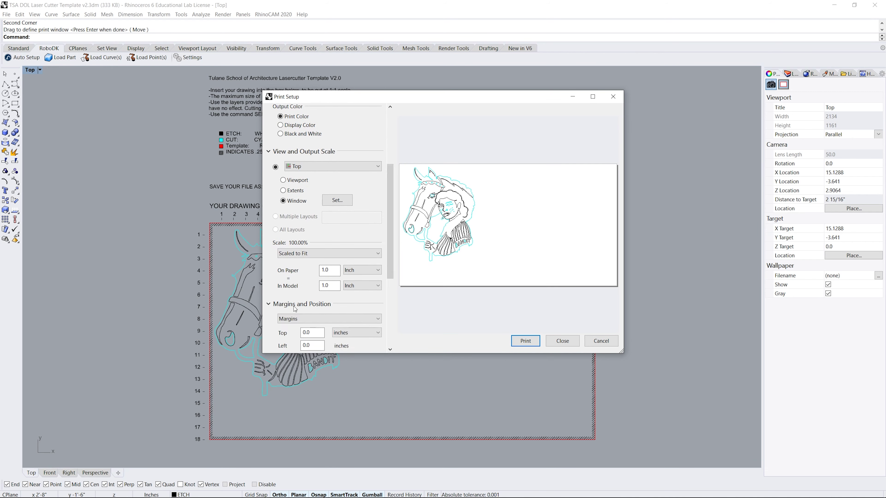
pyautogui.moveTo(388, 259); pyautogui.dragTo(387, 307)
pyautogui.scroll(-3, 305, 268)
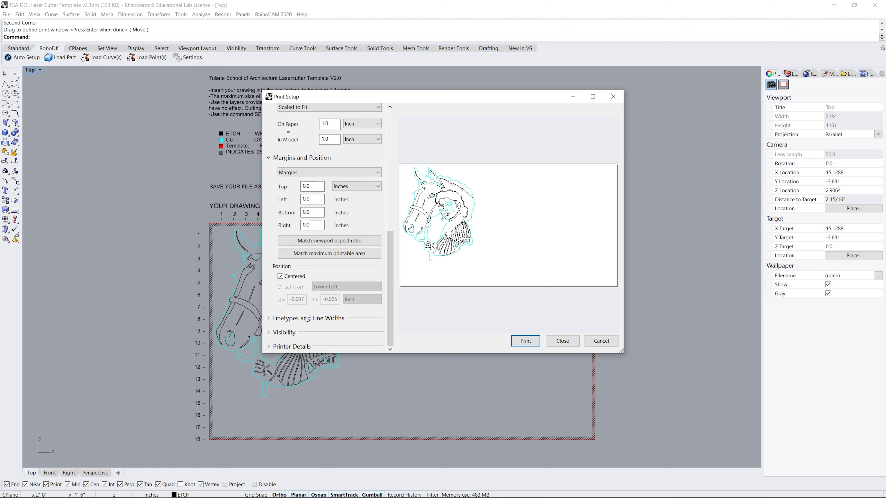
pyautogui.click(307, 318)
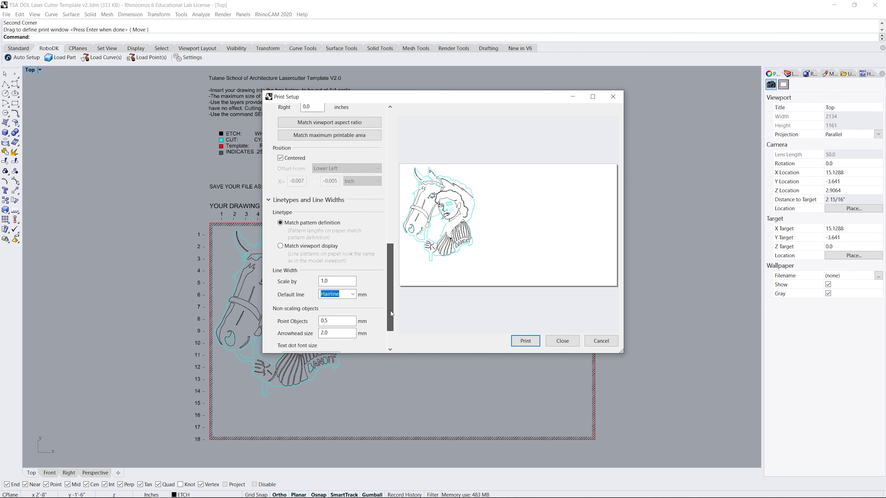
pyautogui.moveTo(390, 311); pyautogui.dragTo(420, 314)
pyautogui.click(526, 341)
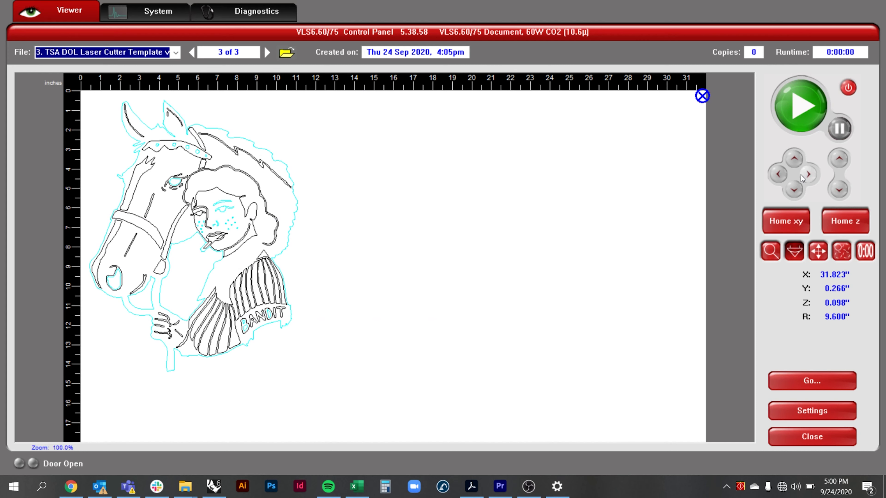
# - Zoom in on the woman's face in the BANDIT preview, then move the laser head to the bed's empty right side
pyautogui.scroll(2, 190, 226)
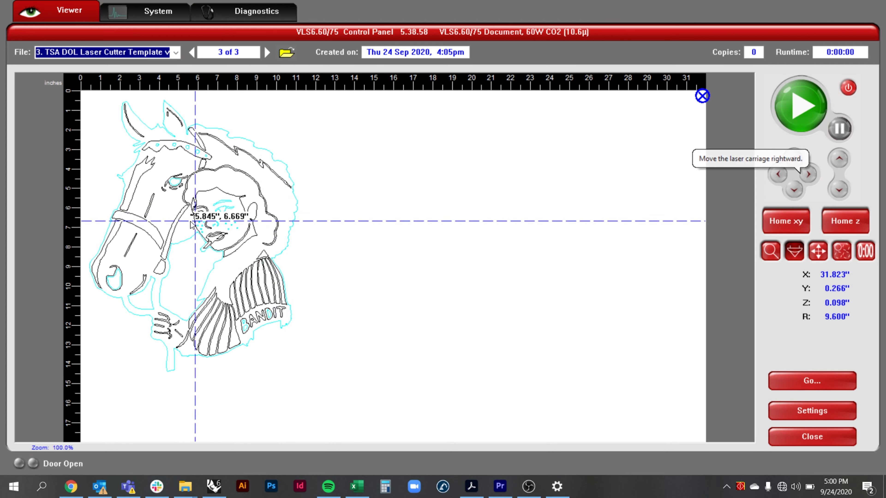
pyautogui.scroll(-2, 190, 226)
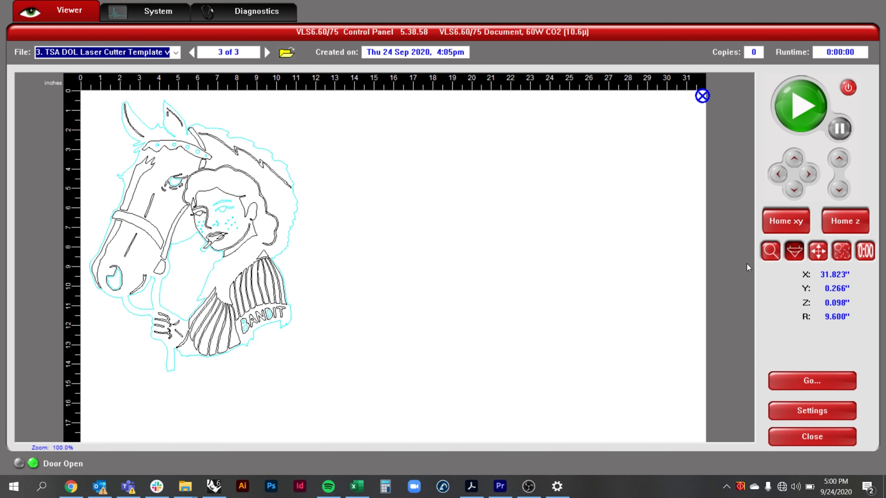
pyautogui.click(770, 251)
pyautogui.click(224, 251)
pyautogui.scroll(1, 225, 253)
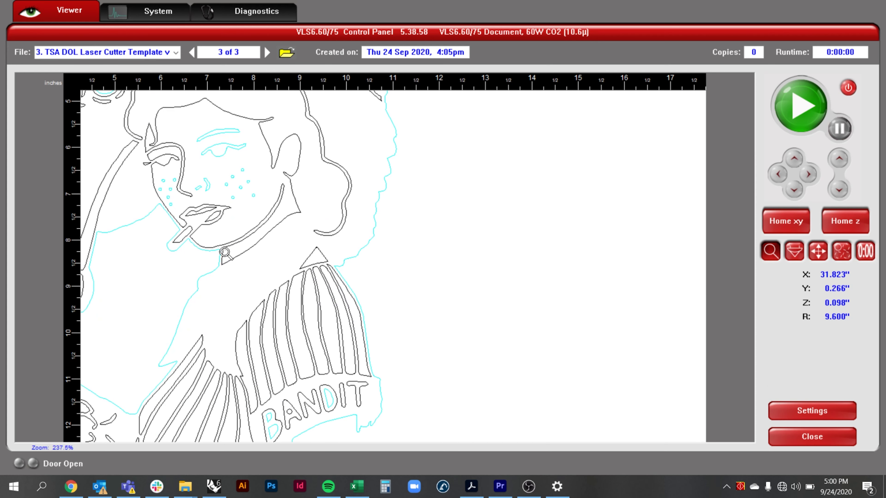
pyautogui.scroll(-2, 225, 253)
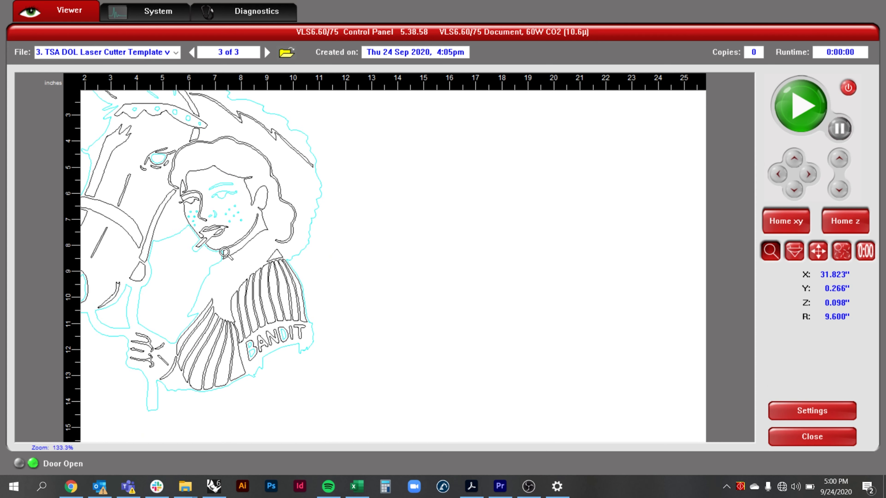
pyautogui.click(795, 253)
pyautogui.click(556, 238)
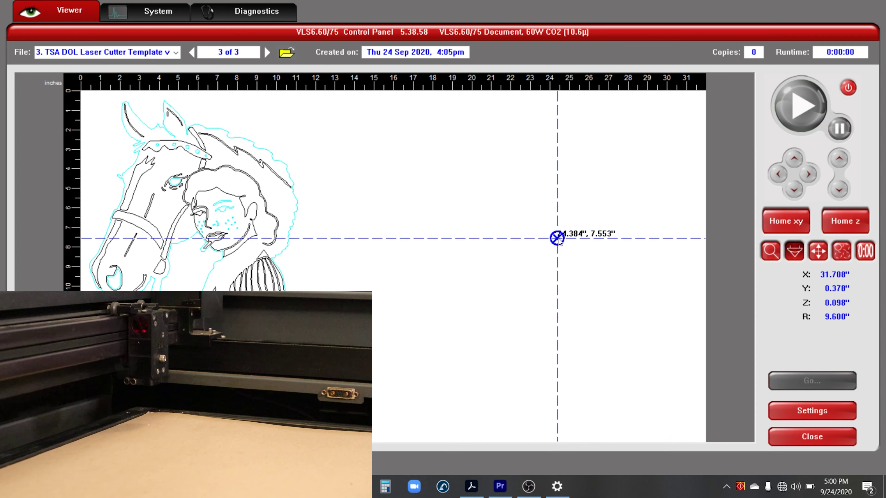
# - Move the artwork to the bed's left edge (X 0.507") and calculate the 0:07:32 job time estimate
pyautogui.click(817, 252)
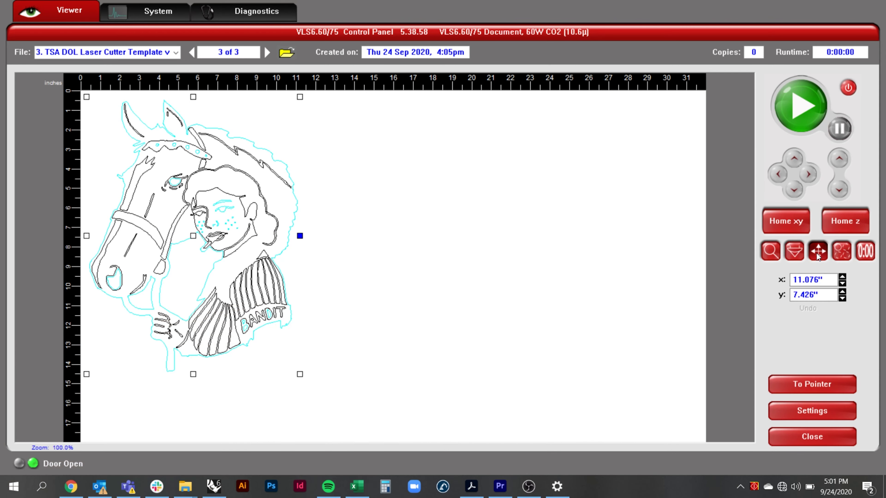
pyautogui.moveTo(300, 237); pyautogui.dragTo(380, 234)
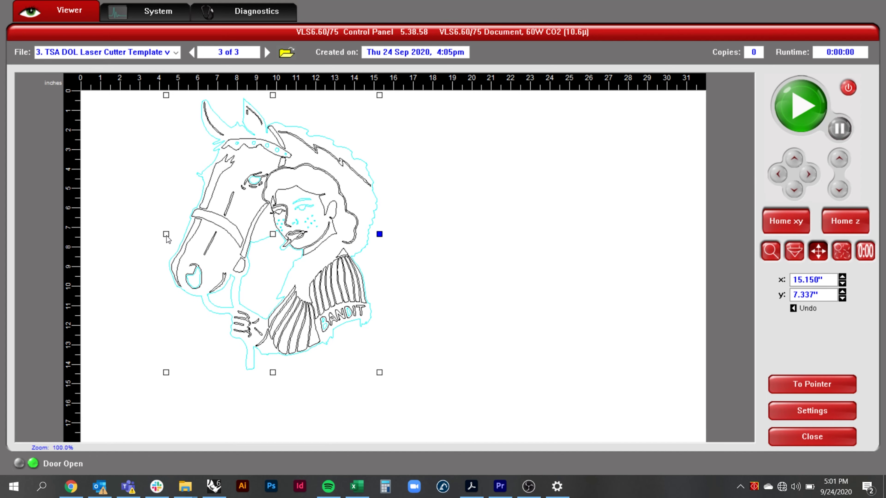
pyautogui.moveTo(167, 238); pyautogui.dragTo(88, 238)
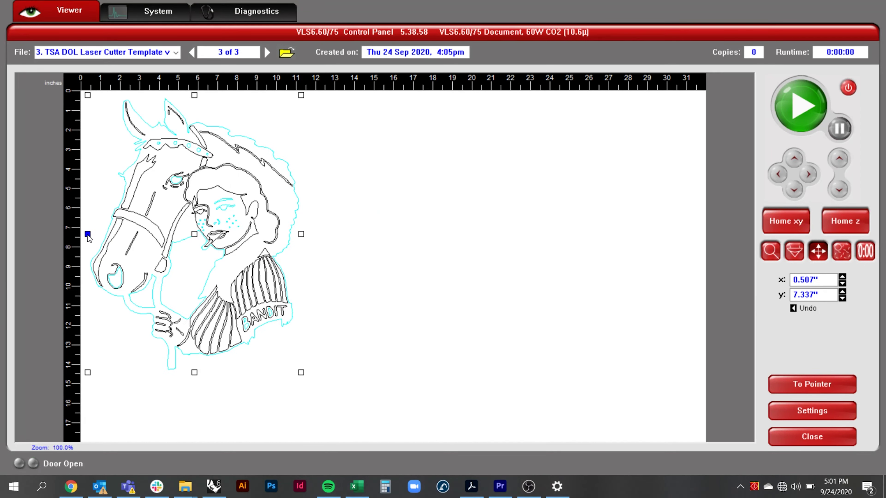
pyautogui.click(840, 254)
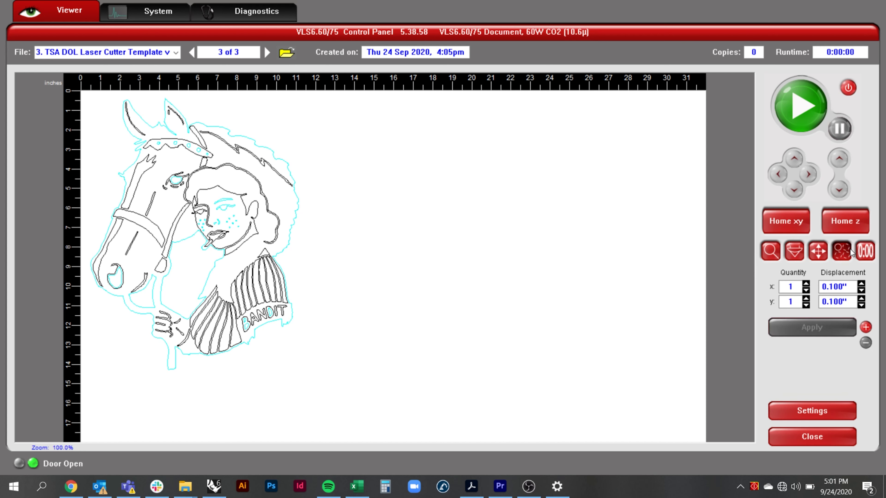
pyautogui.click(869, 252)
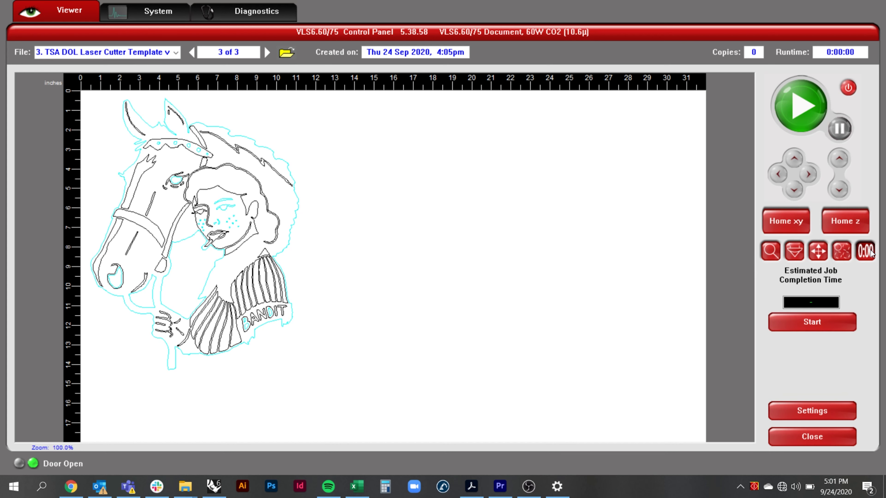
pyautogui.click(827, 321)
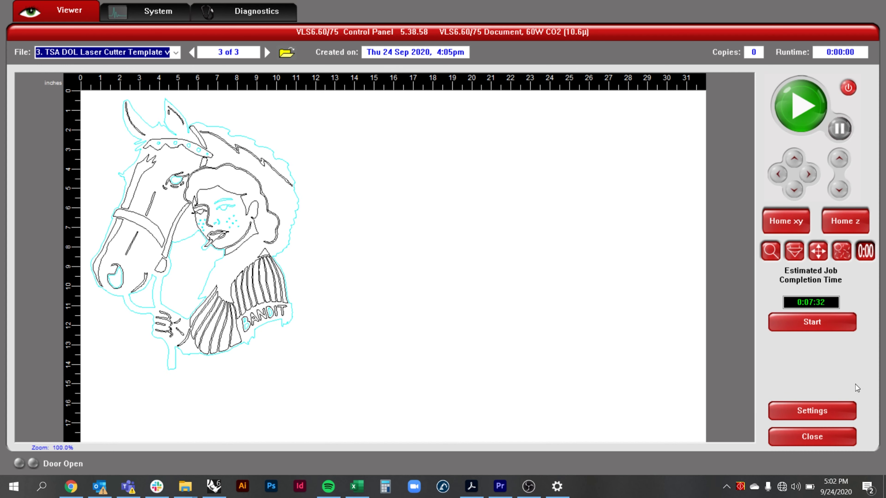
# - Load the Basswood 1.8 material settings file in the VLS Control Panel
pyautogui.click(843, 406)
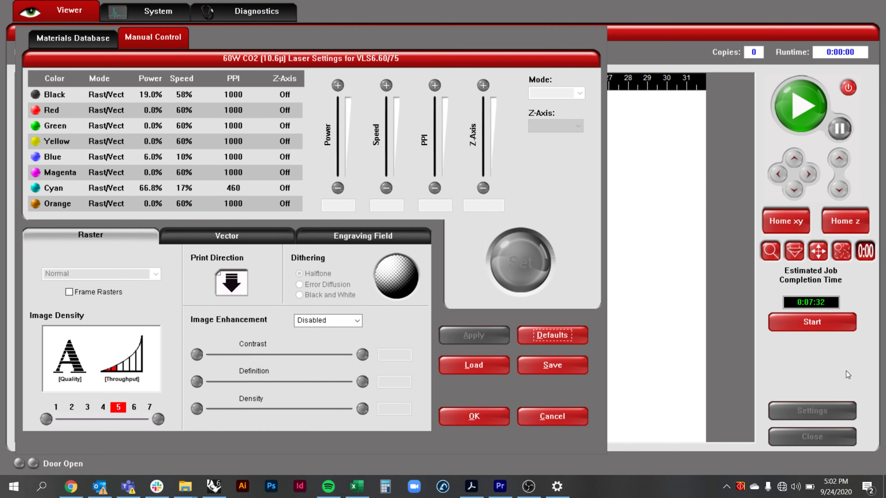
pyautogui.click(483, 362)
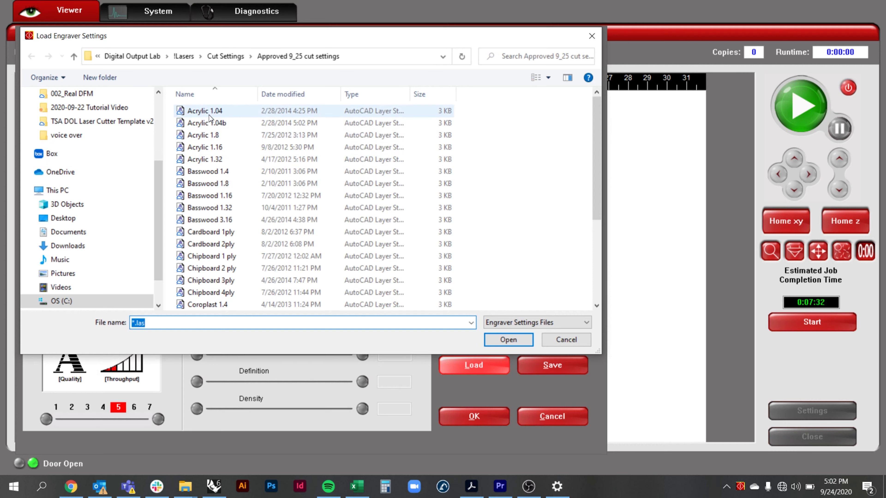
pyautogui.doubleClick(210, 183)
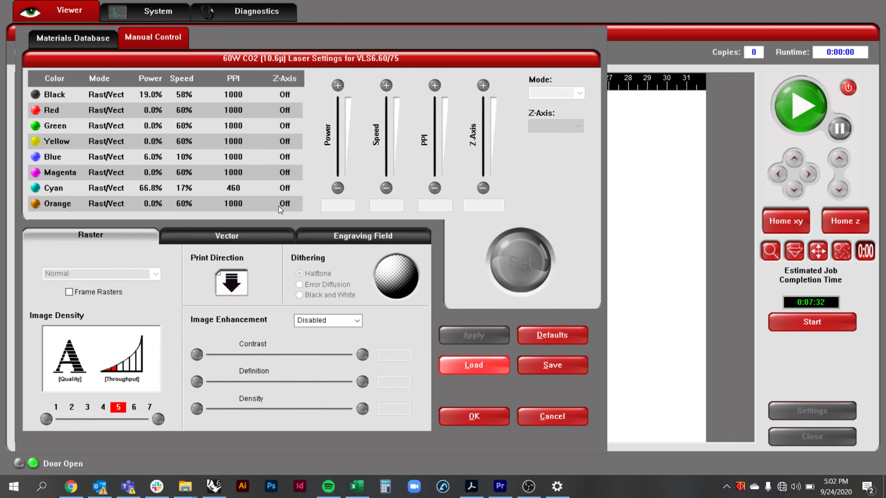
# - Set black to 13.9% power, 74% speed and cyan to 73.3% power, 20% speed
pyautogui.click(71, 96)
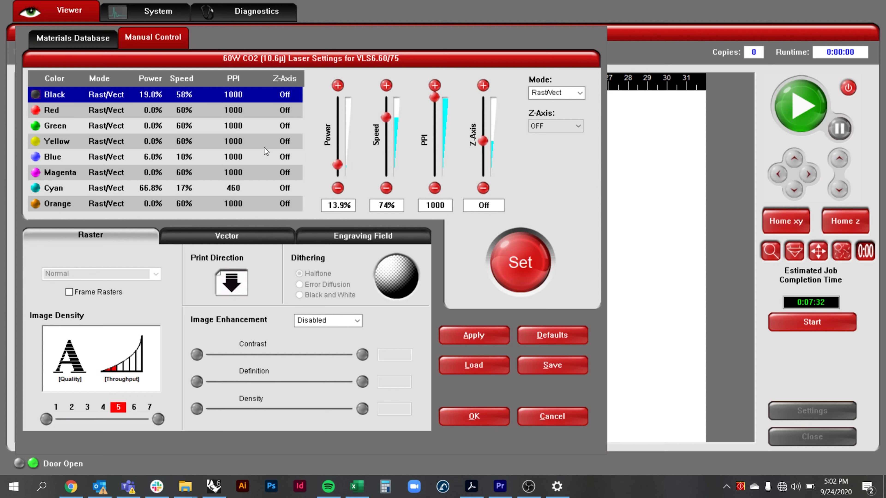
pyautogui.click(540, 266)
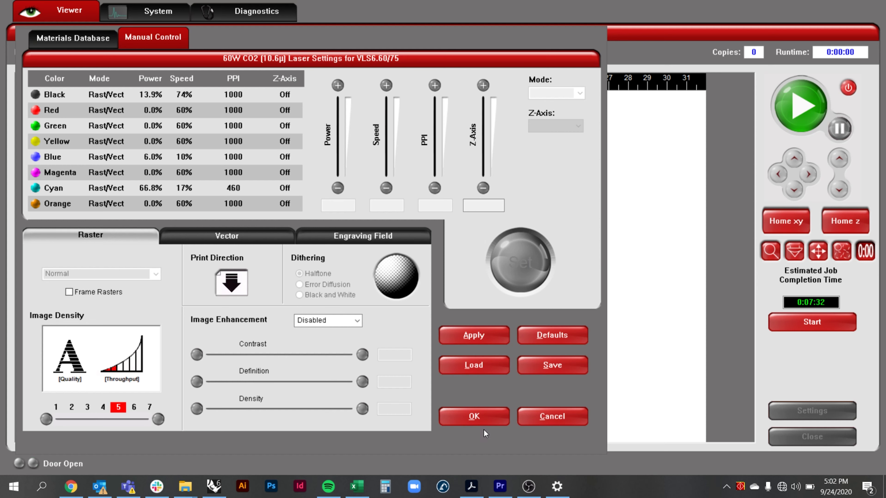
pyautogui.click(54, 189)
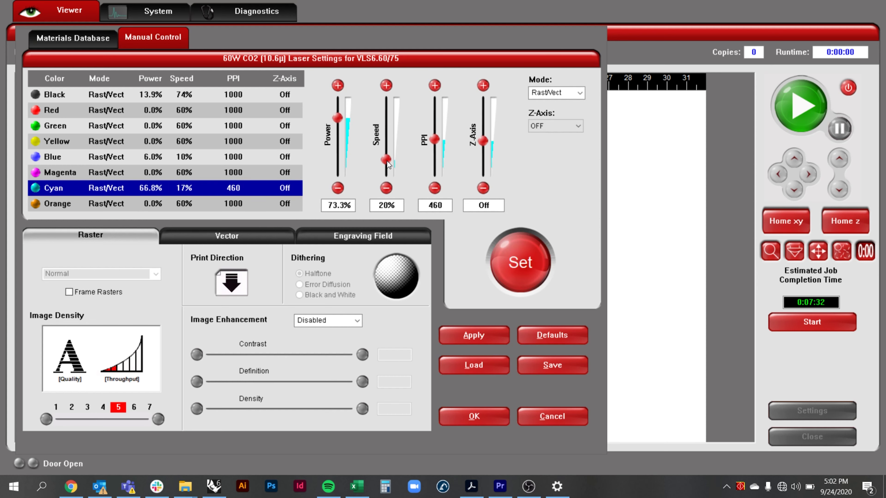
pyautogui.click(522, 251)
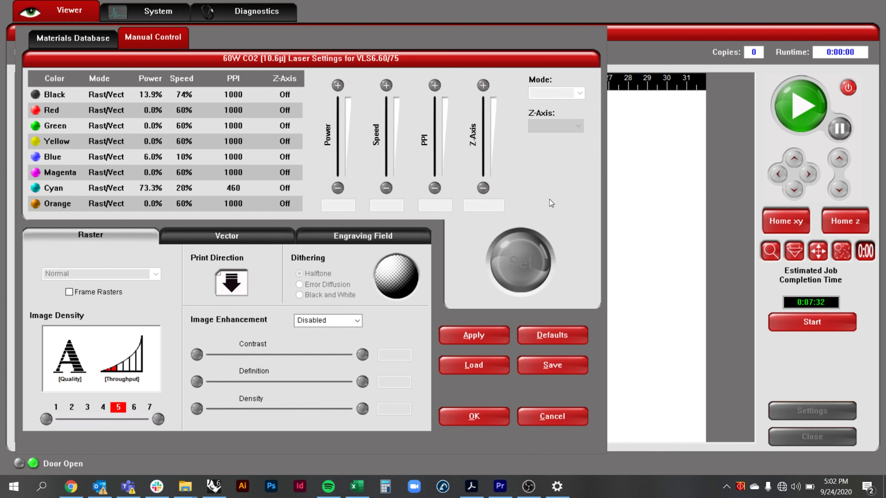
pyautogui.click(474, 417)
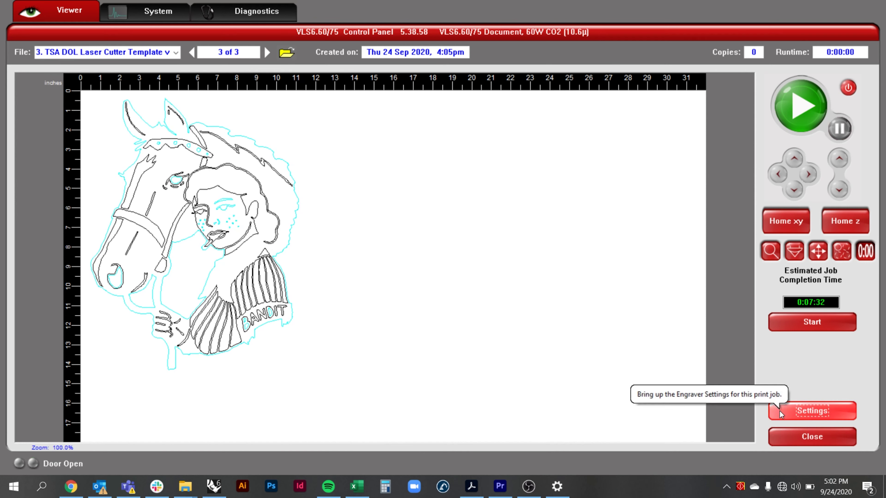
pyautogui.click(779, 411)
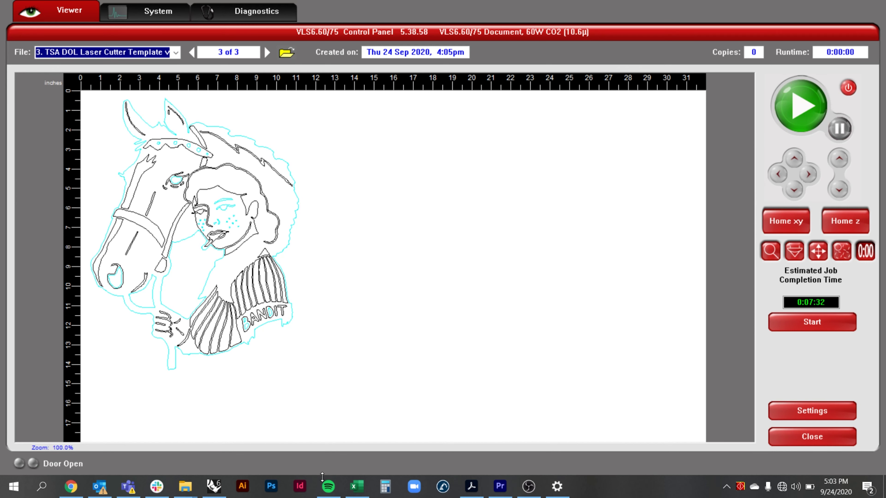
# - Copy the red template border rectangle to a spot below the original
pyautogui.click(215, 485)
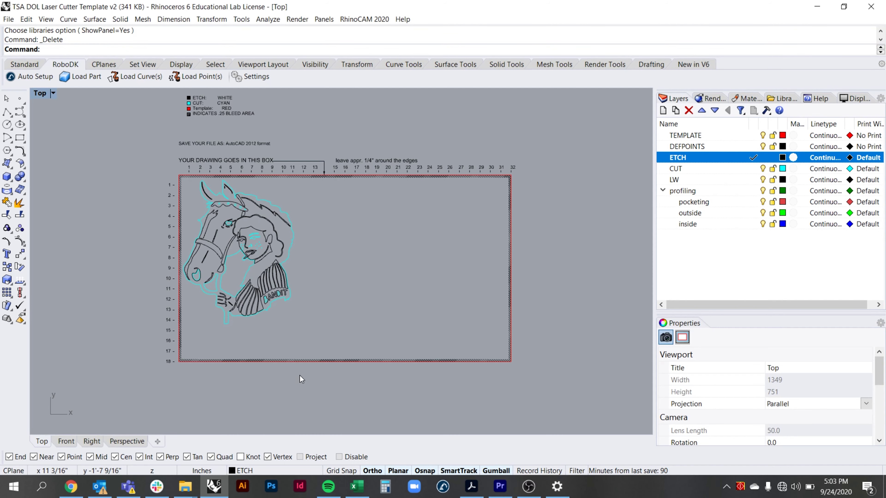
pyautogui.click(307, 365)
pyautogui.write('C')
pyautogui.press('Return')
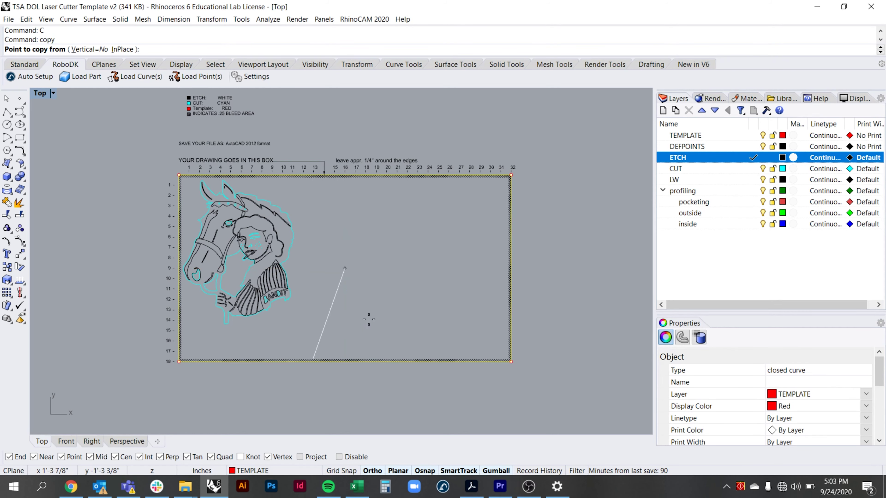
pyautogui.click(539, 226)
pyautogui.scroll(-3, 534, 303)
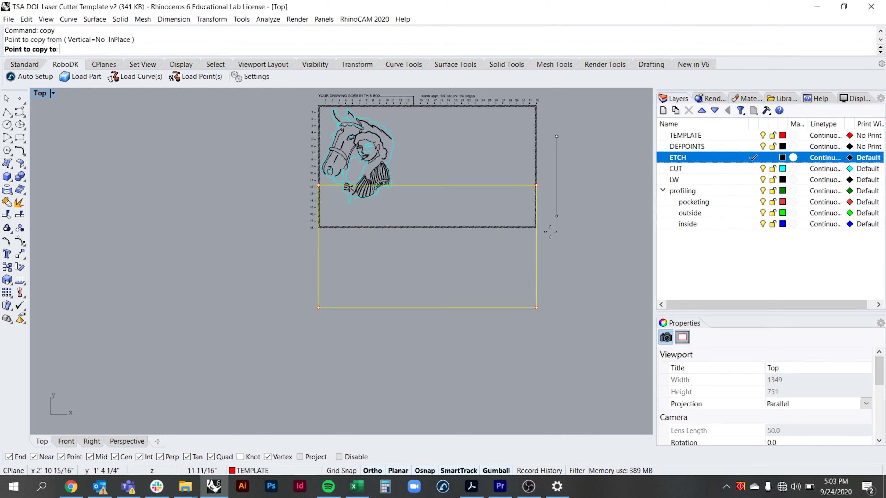
pyautogui.click(546, 279)
pyautogui.press('Return')
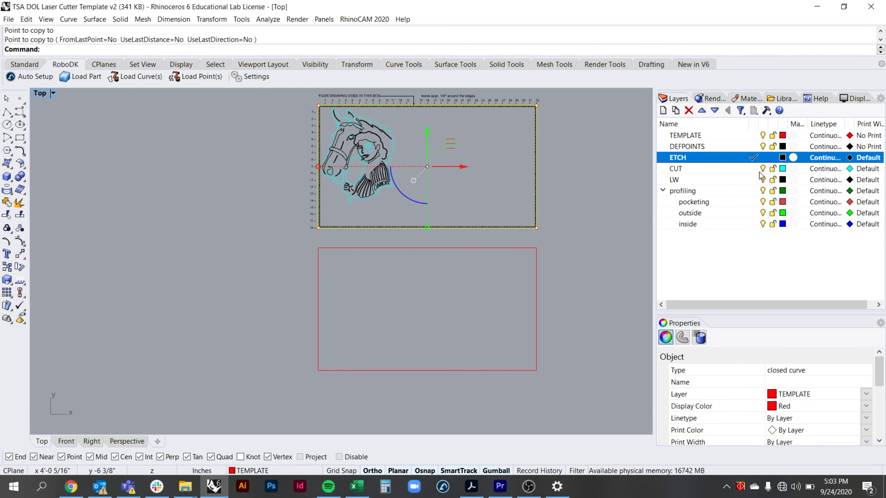
# - Make CUT the current layer and delete the selected border rectangle
pyautogui.click(752, 170)
pyautogui.click(753, 169)
pyautogui.press('Delete')
pyautogui.scroll(5, 360, 297)
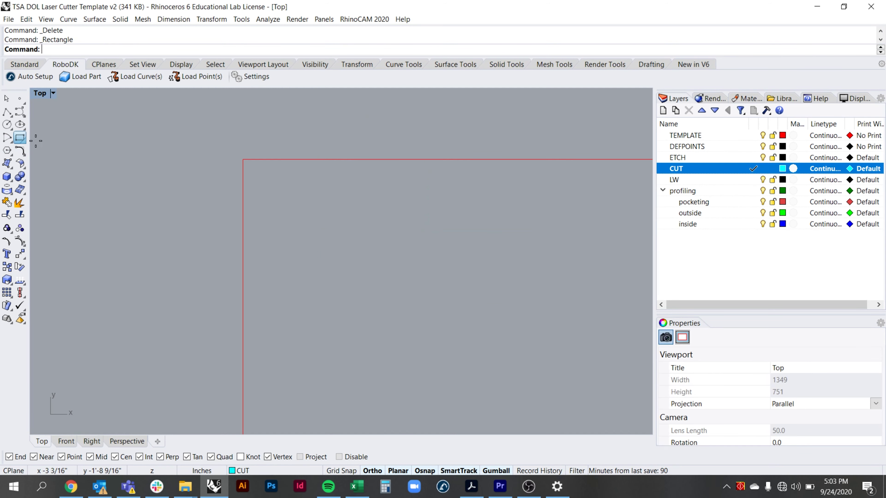
# - Draw the envelope rectangle and a V-shaped flap polyline from its top corners to its centre
pyautogui.click(20, 137)
pyautogui.click(290, 210)
pyautogui.click(408, 282)
pyautogui.click(7, 111)
pyautogui.click(289, 209)
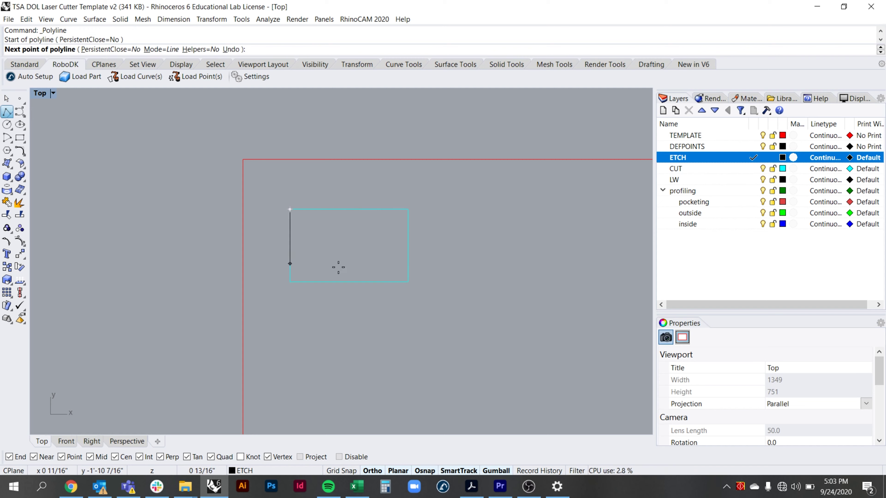
pyautogui.click(349, 245)
pyautogui.click(408, 210)
pyautogui.press('Return')
# - Print a window framed around the envelope to send it to the laser
pyautogui.click(8, 19)
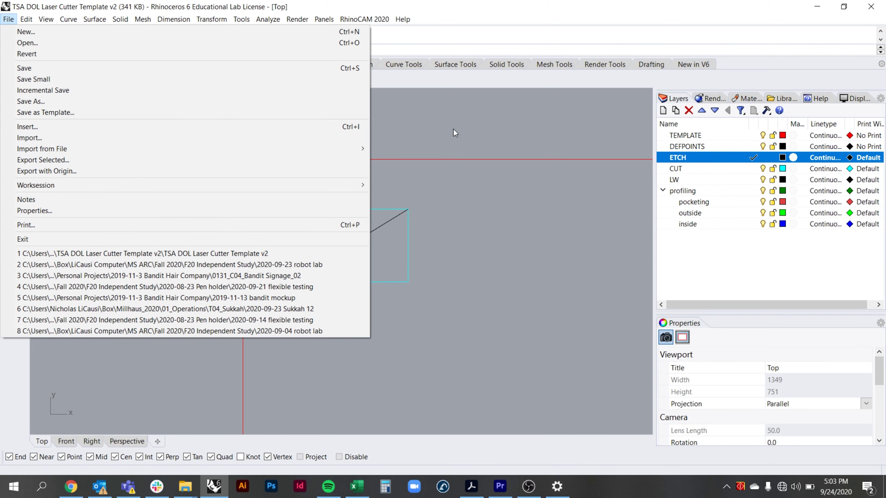
pyautogui.click(27, 225)
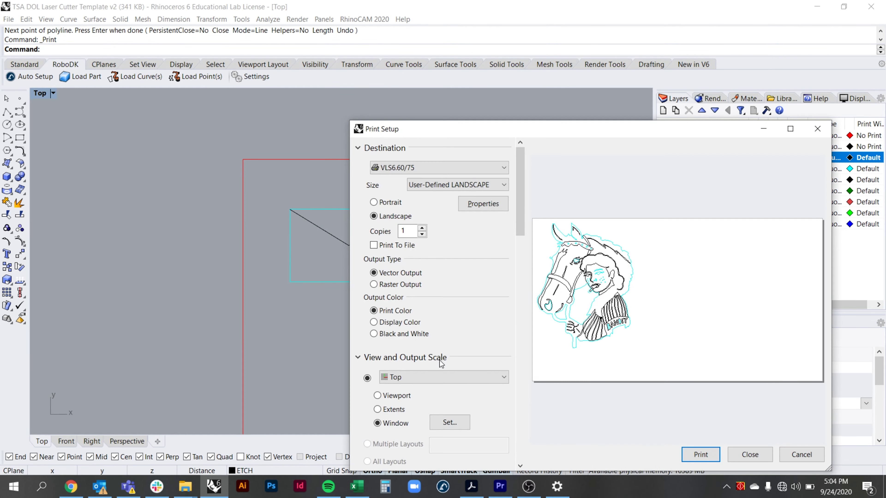
pyautogui.click(449, 422)
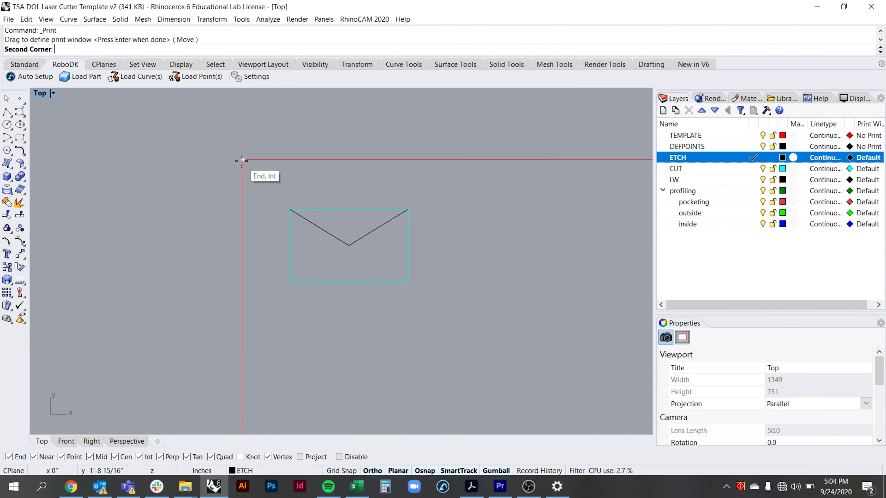
pyautogui.moveTo(244, 162); pyautogui.dragTo(510, 290)
pyautogui.click(700, 454)
pyautogui.click(741, 486)
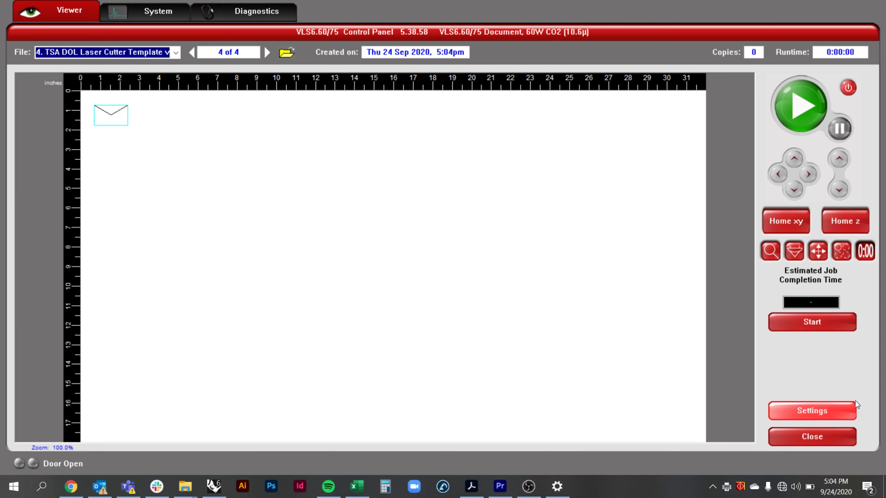